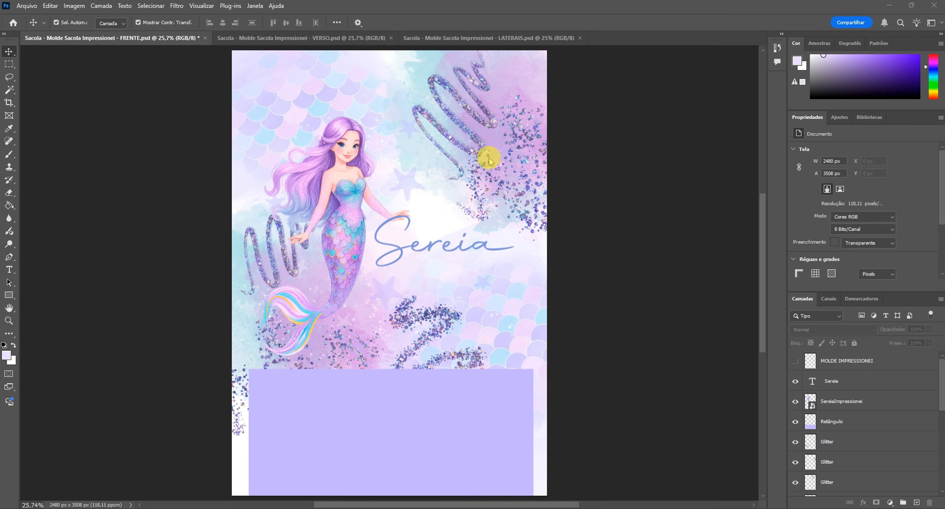
left_click(418, 212)
scroll(478, 404, "up", 1)
left_click(280, 145)
scroll(530, 377, "down", 1)
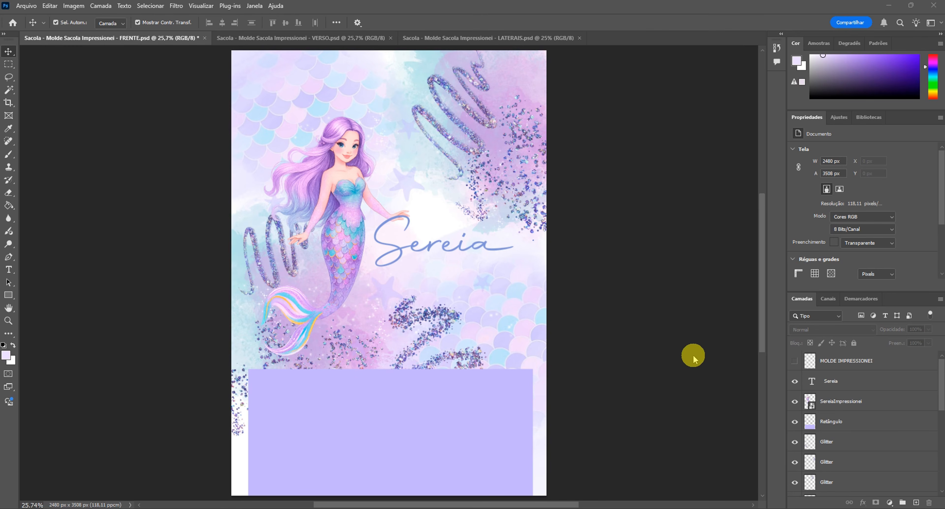
left_click(428, 432)
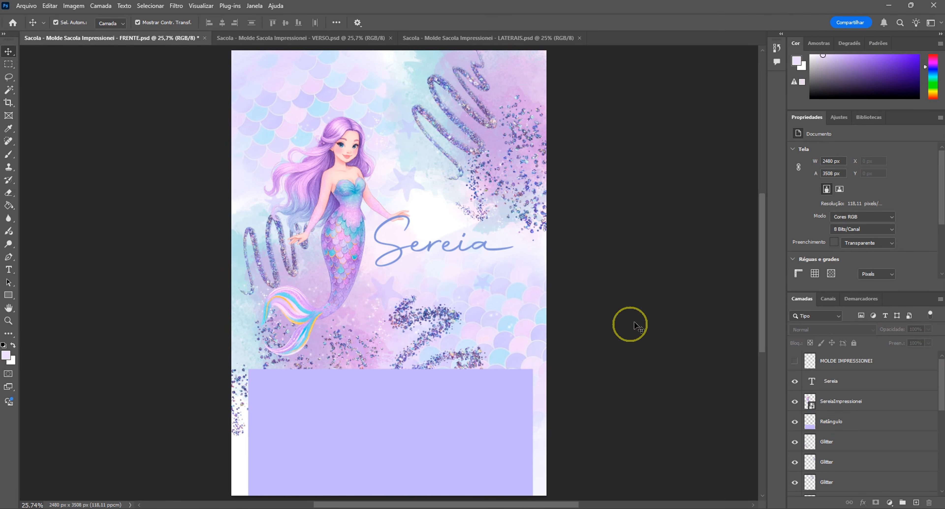
- Make the MOLDE IMPRESSIONEI template layer visible and raise its opacity to 98%
left_click(798, 366)
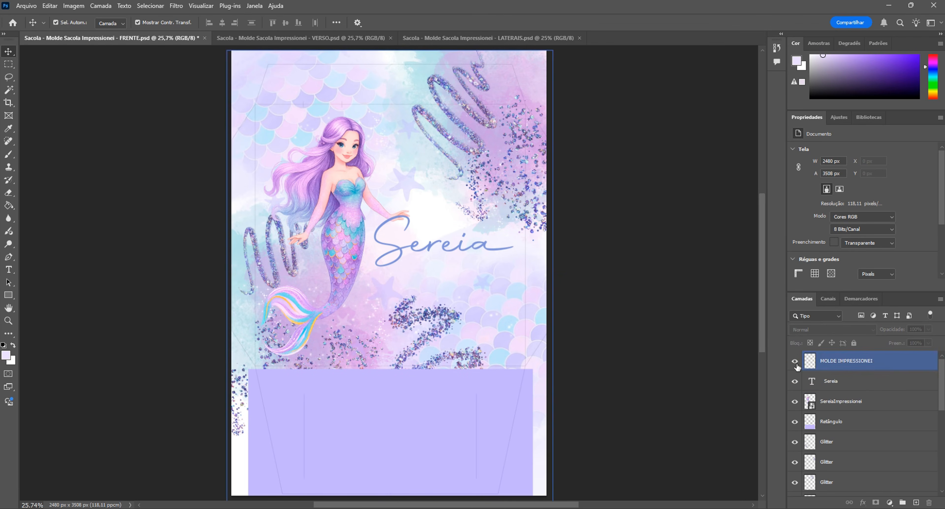
left_click(857, 363)
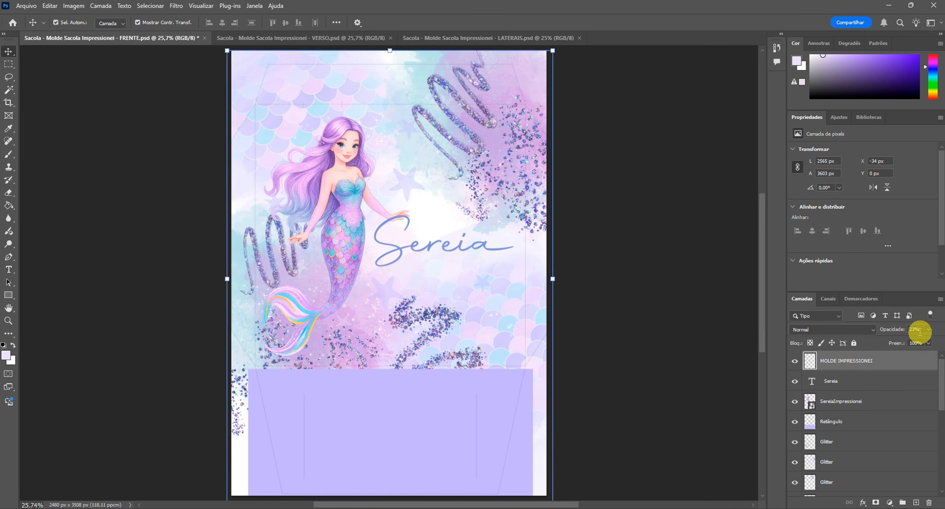
key("2")
key("3")
left_click(928, 329)
left_click_drag(902, 341, 938, 340)
left_click(645, 328)
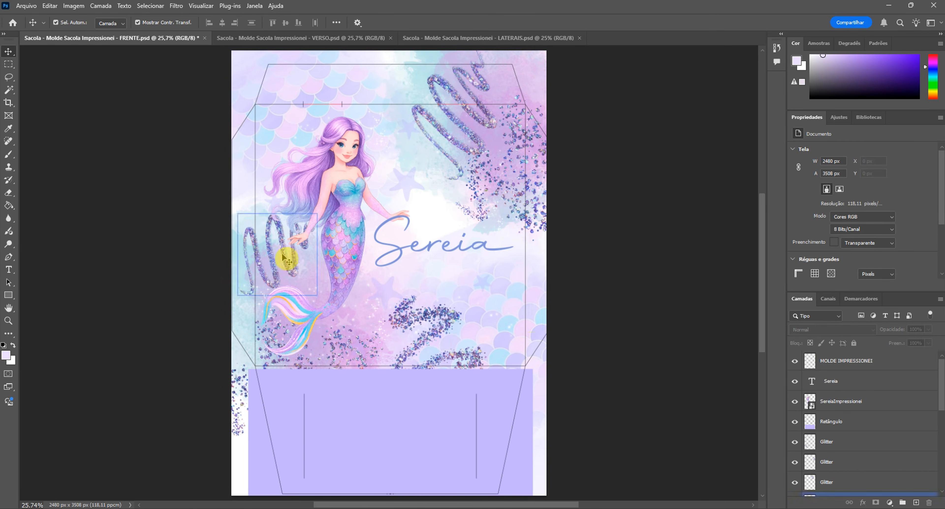
left_click(433, 242)
left_click(492, 429)
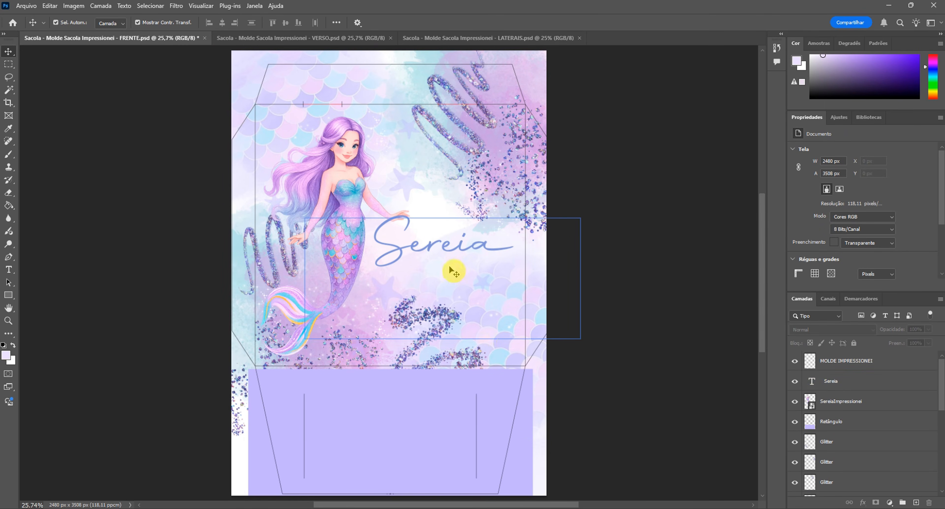
left_click(362, 201)
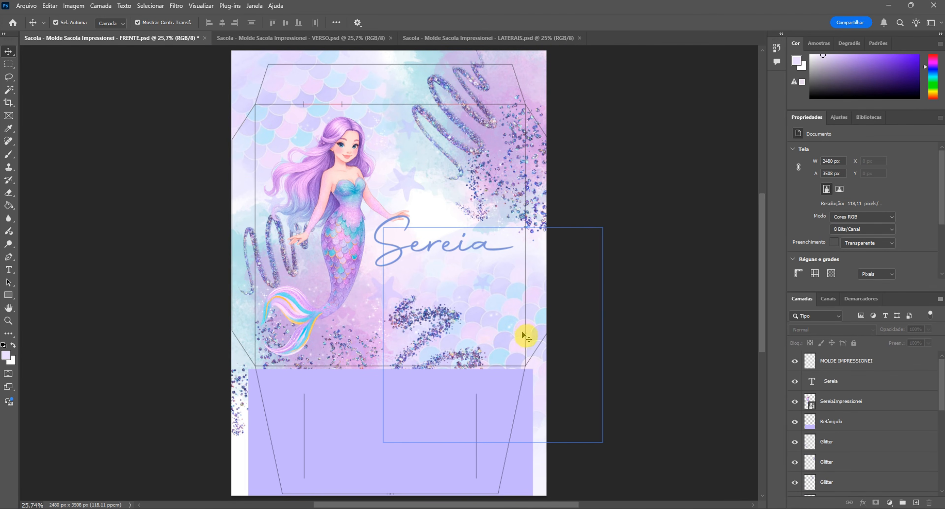
mouse_move(643, 165)
left_mouse_down()
mouse_move(623, 150)
mouse_move(571, 367)
left_mouse_up()
left_click(506, 328)
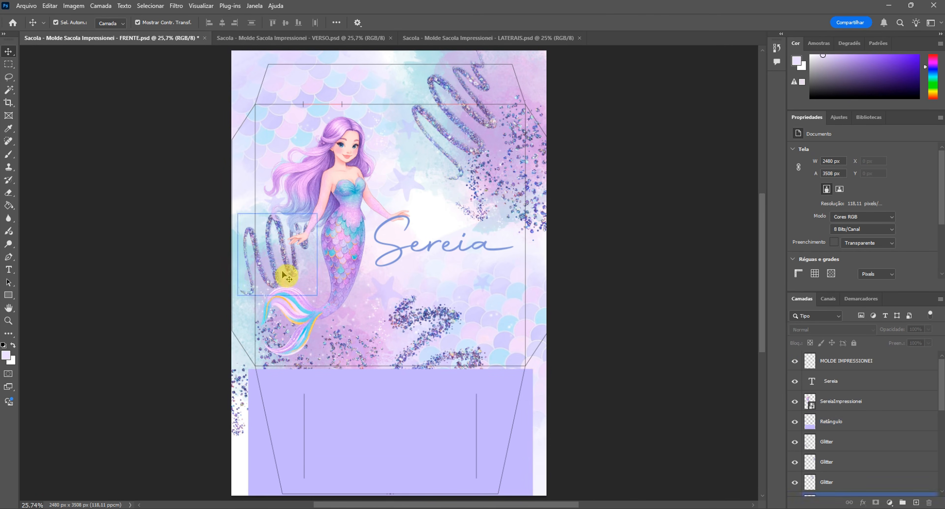
left_click(493, 379)
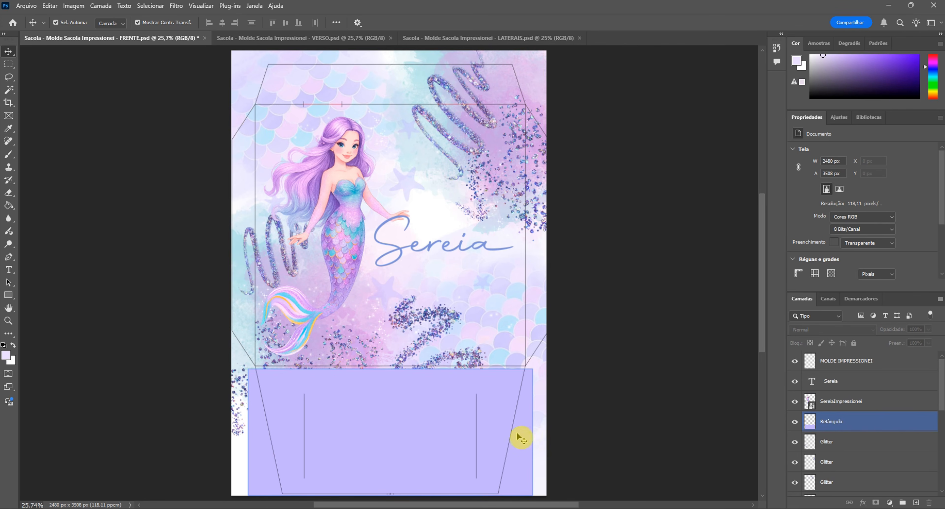
- Set the opacity of the MOLDE IMPRESSIONEI layer to 23% and deselect it
left_click(812, 361)
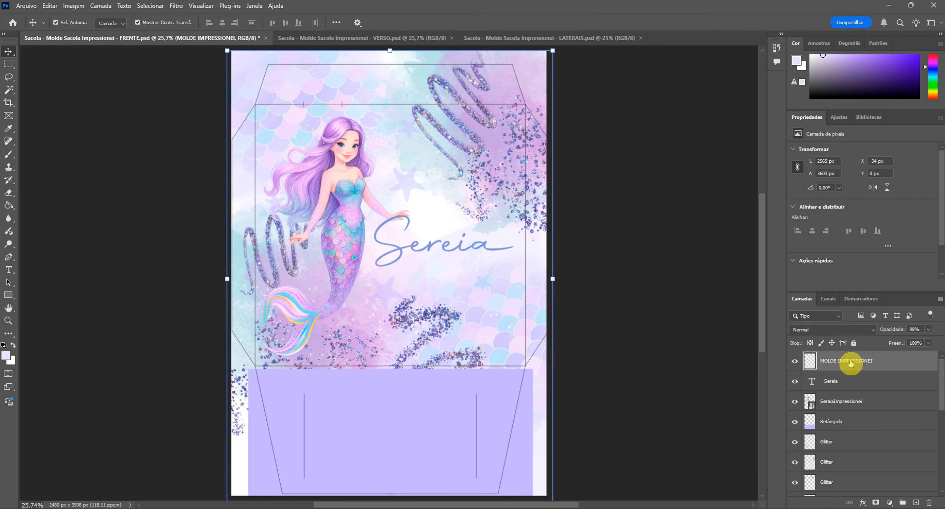
left_click(900, 332)
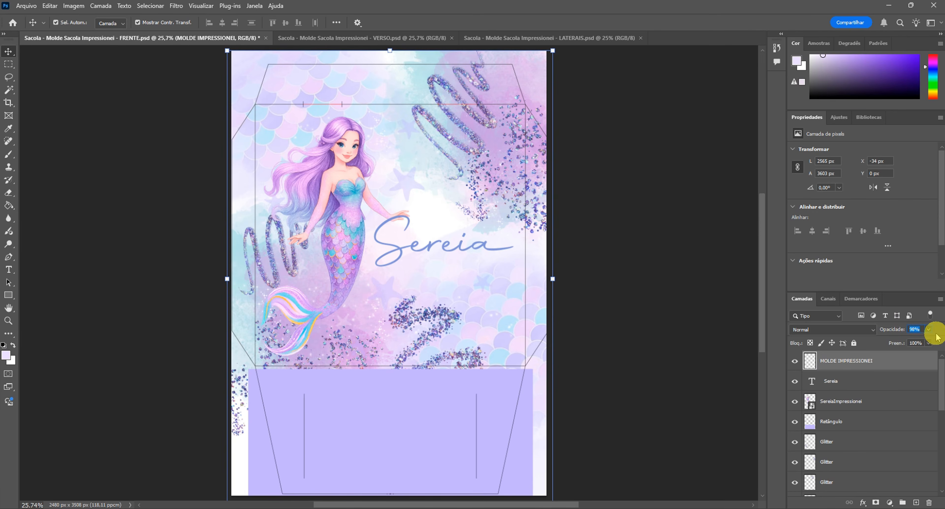
type("23")
key("Return")
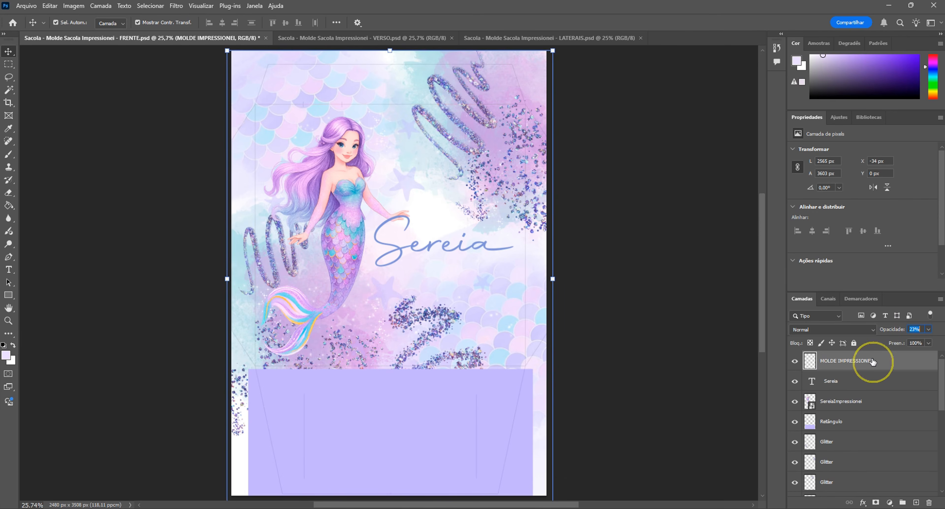
left_click(638, 377)
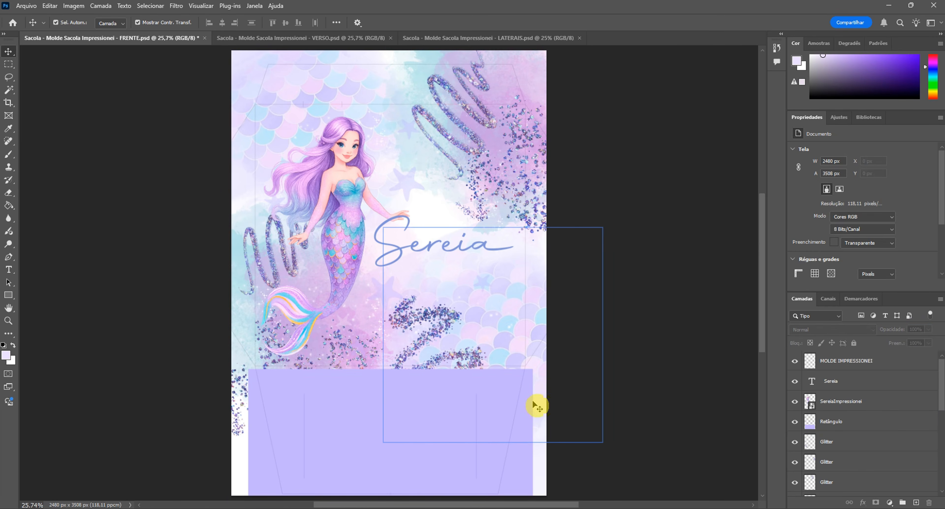
left_click(374, 440)
left_click(301, 394)
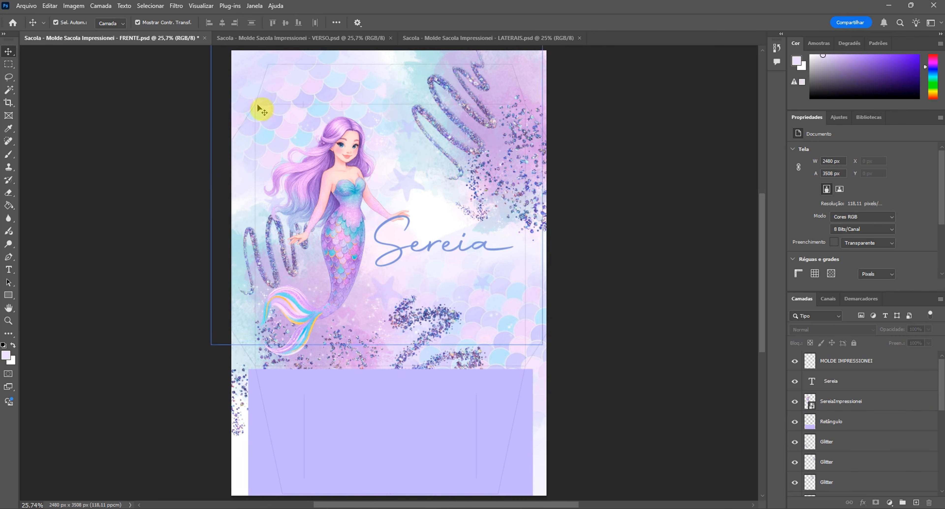
scroll(608, 380, "down", 1)
scroll(550, 385, "up", 1)
left_click(344, 401)
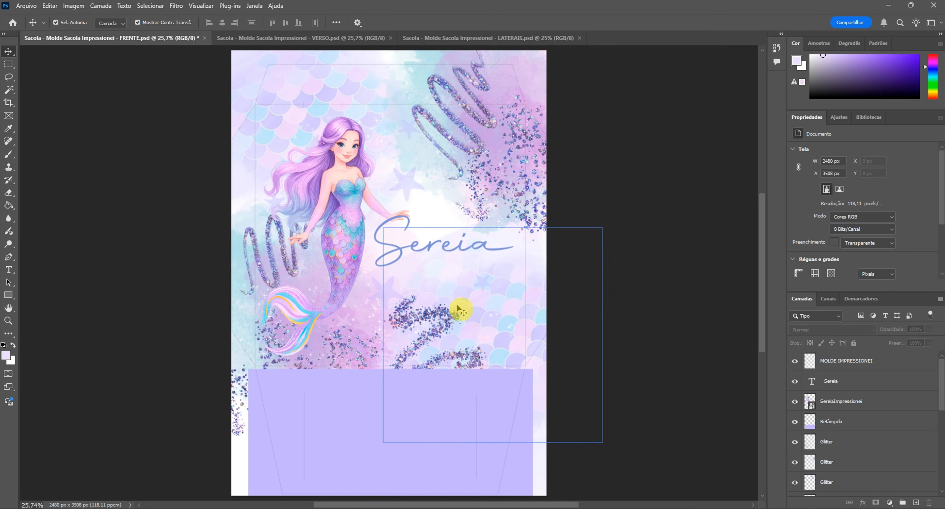
scroll(557, 411, "down", 1)
scroll(557, 412, "up", 1)
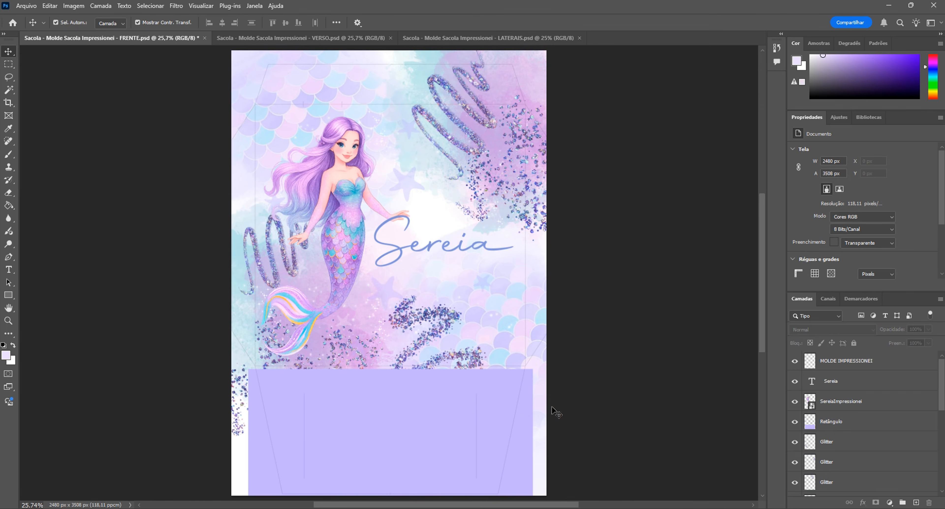
scroll(407, 440, "up", 1)
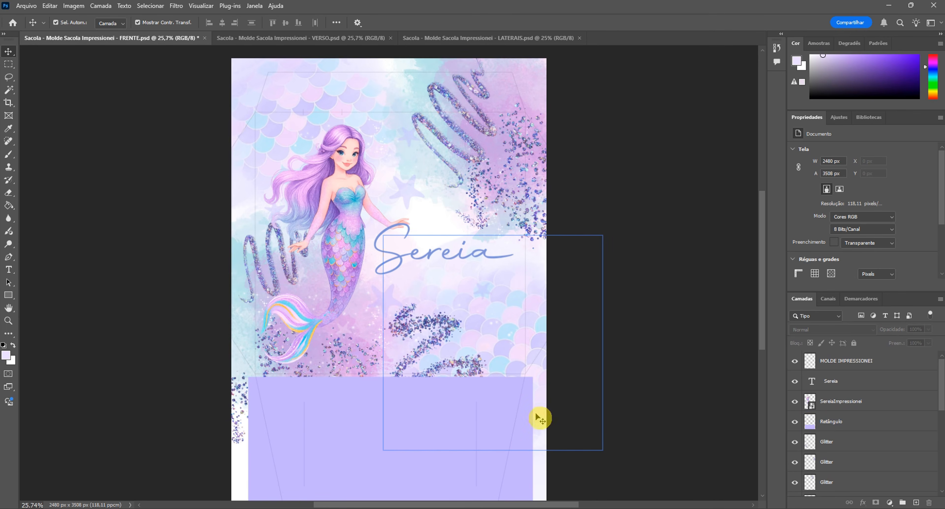
scroll(535, 413, "down", 1)
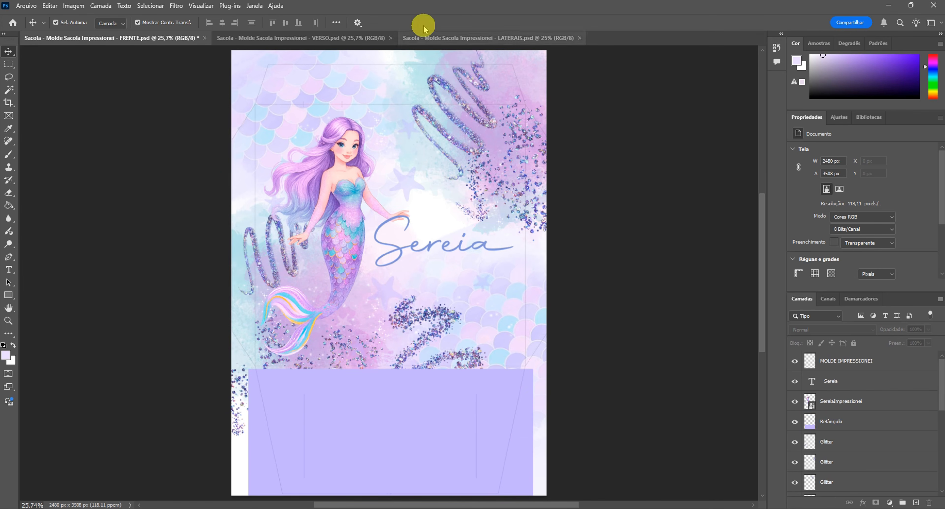
- Switch to the VERSO document and inspect the purple Retângulo layer at the base of the bag's back artwork
left_click(344, 37)
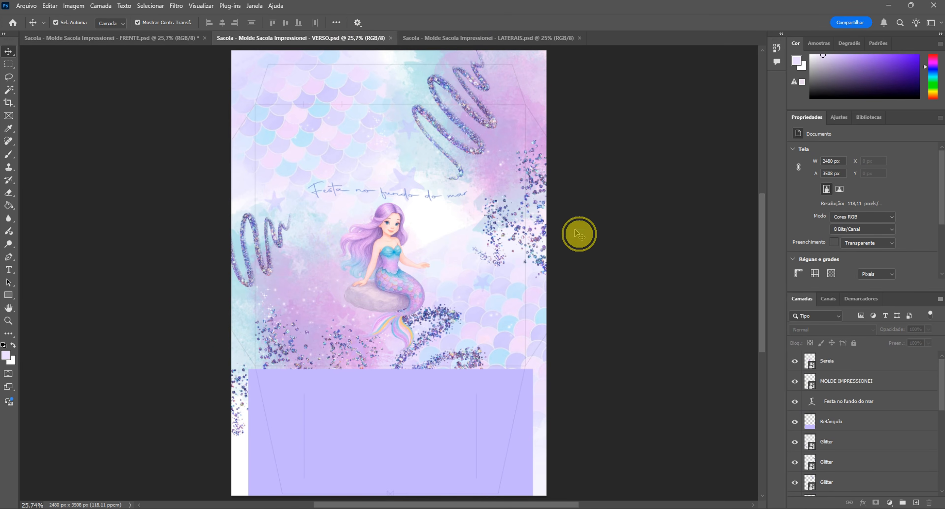
left_click(472, 486)
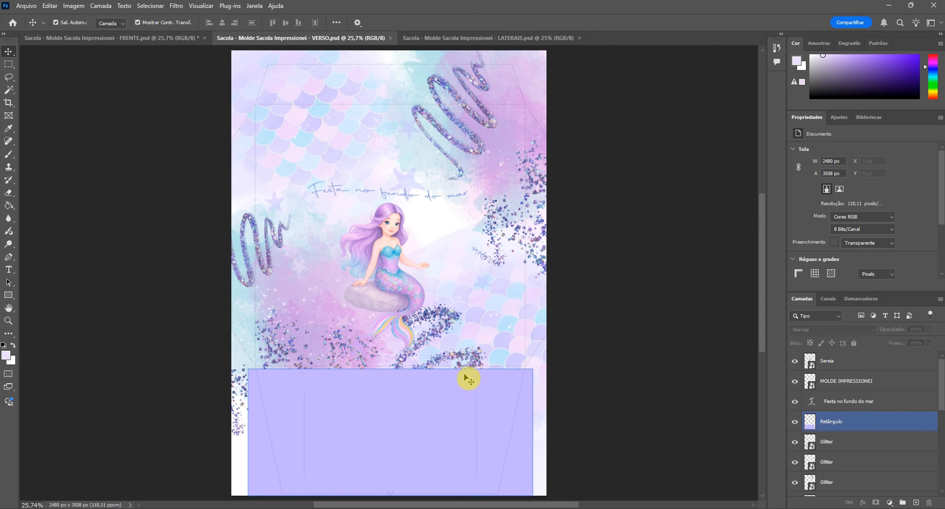
left_click(386, 422)
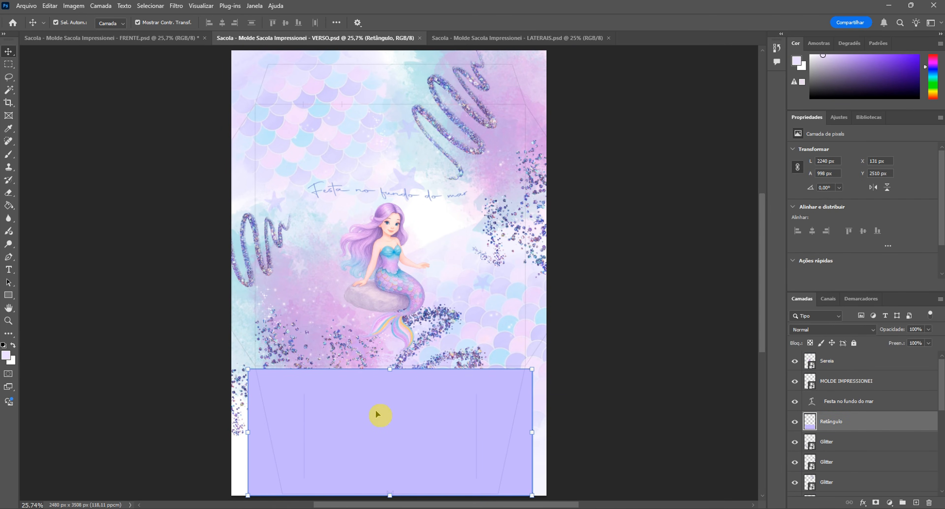
left_click(621, 332)
- Switch to the LATERAIS document and inspect its side template layer and the purple Retângulo 2 layer
left_click(459, 39)
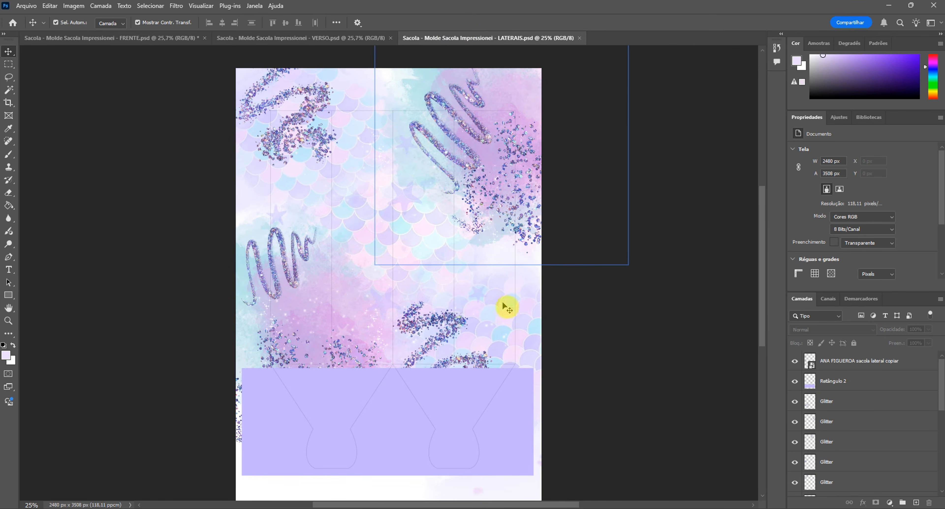
left_click(483, 414)
left_click(829, 367)
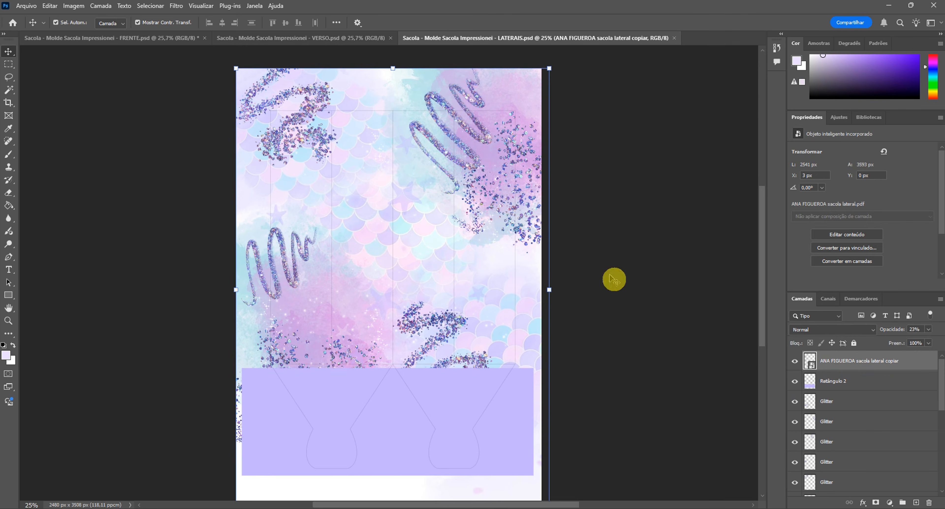
left_click(394, 438)
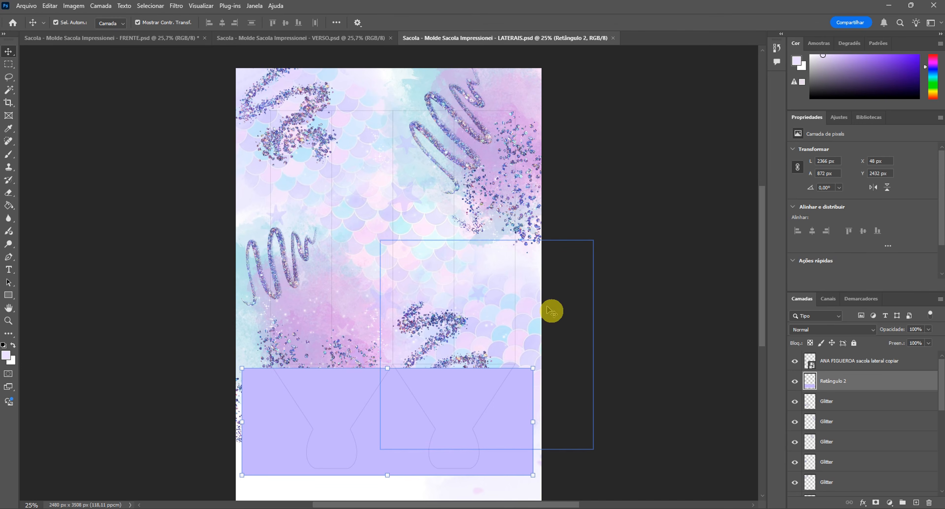
- Review the FRENTE, VERSO and LATERAIS artworks one after another, ending on the FRENTE document
left_click(169, 40)
left_click(270, 40)
left_click(449, 38)
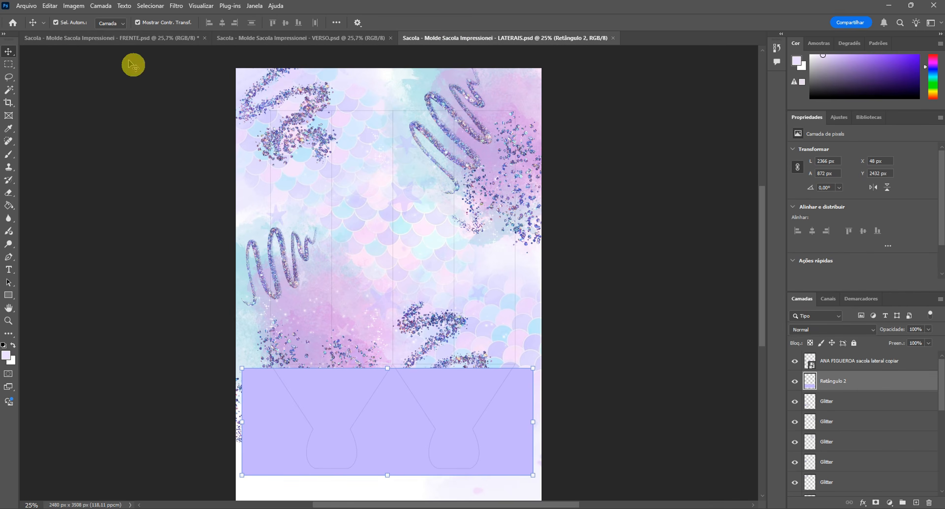
left_click(114, 38)
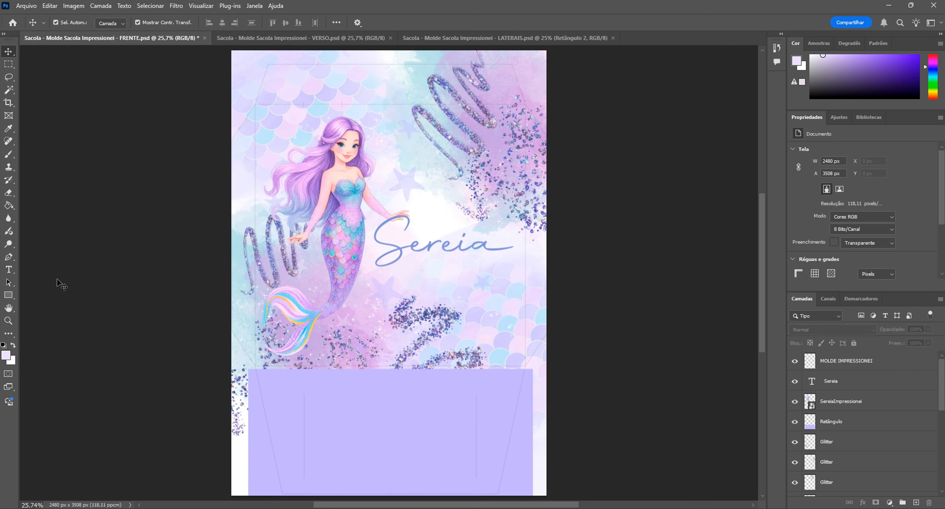
left_click(361, 40)
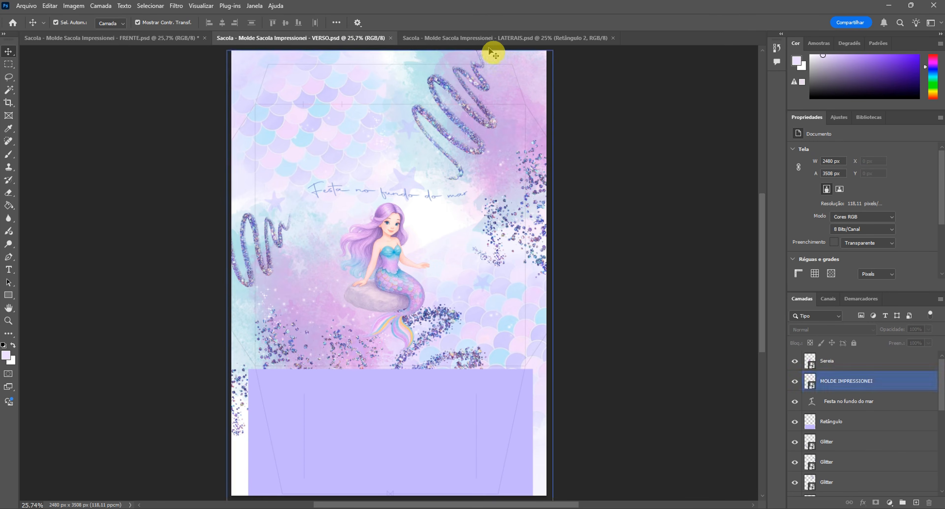
left_click(499, 38)
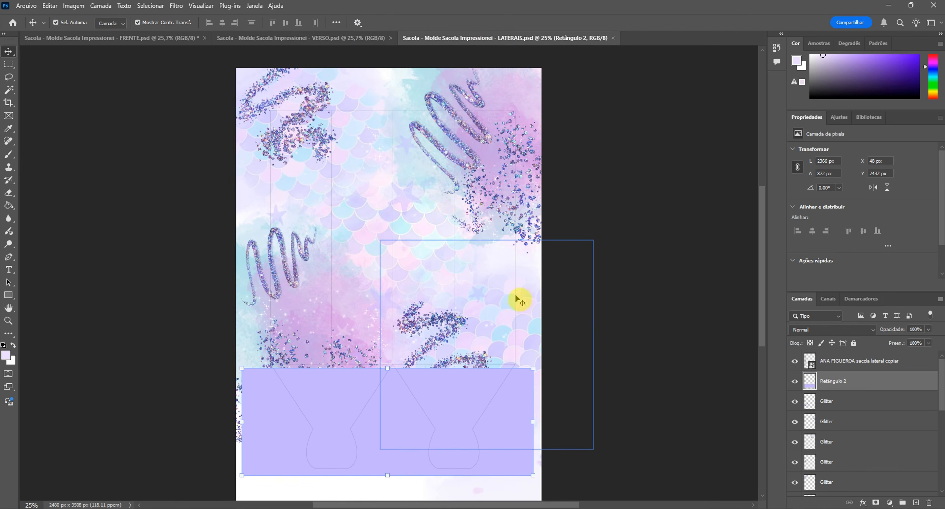
left_click(159, 41)
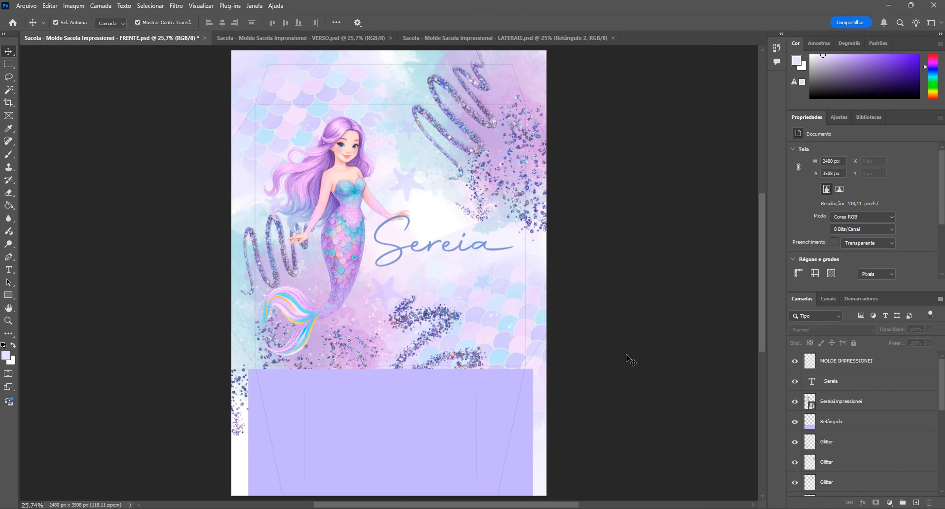
left_click(585, 365)
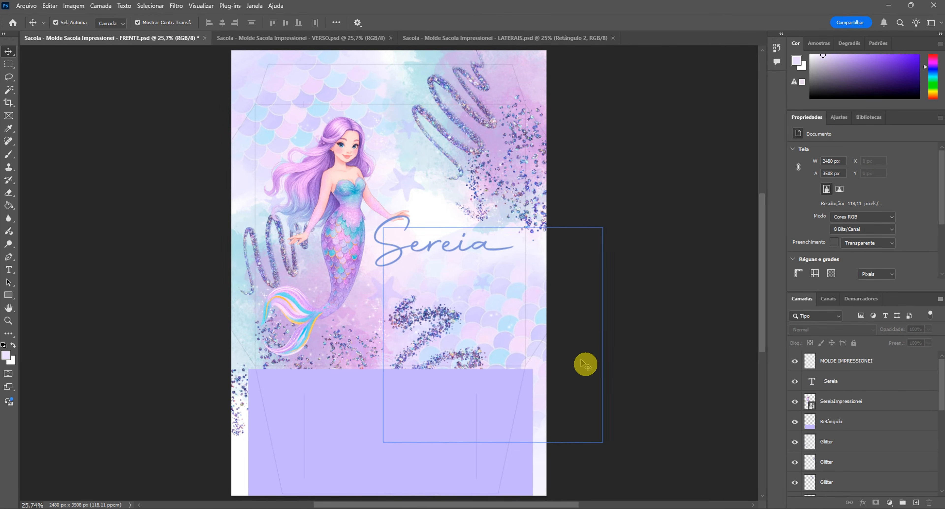
left_click(551, 381)
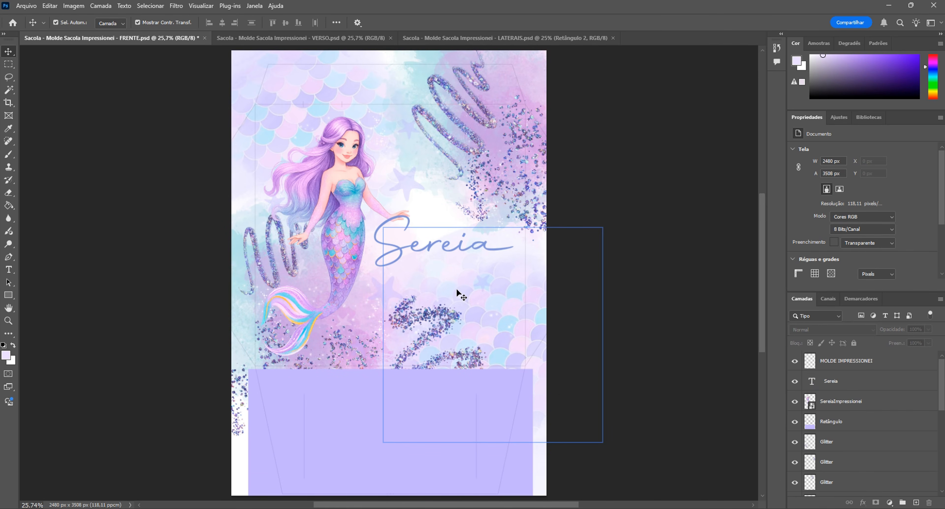
left_click(405, 347)
left_click(546, 221)
left_click(562, 408)
left_click(557, 406)
left_click(550, 401)
left_click(576, 413)
left_click(535, 411)
left_click(532, 408)
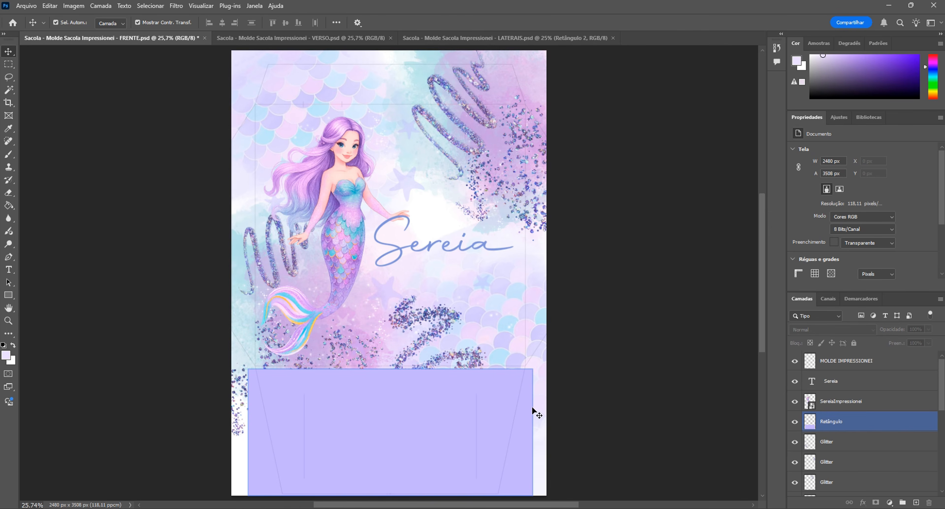
left_click(626, 355)
left_click(497, 325)
left_click(676, 248)
left_click(610, 325)
left_click(633, 375)
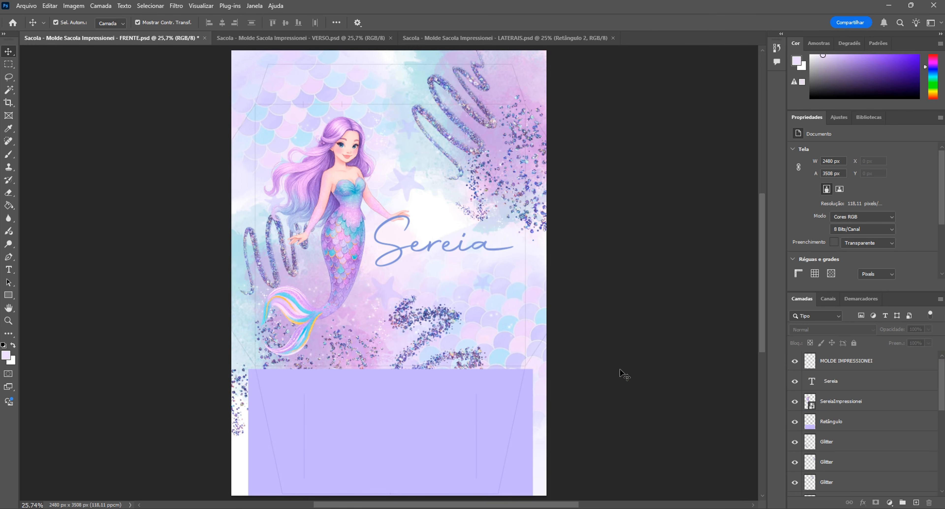
left_click(443, 268)
left_click(265, 196)
left_click(513, 200)
left_click(442, 337)
left_click(400, 358)
left_click(563, 292)
left_click(620, 83)
left_click(532, 168)
left_click(574, 289)
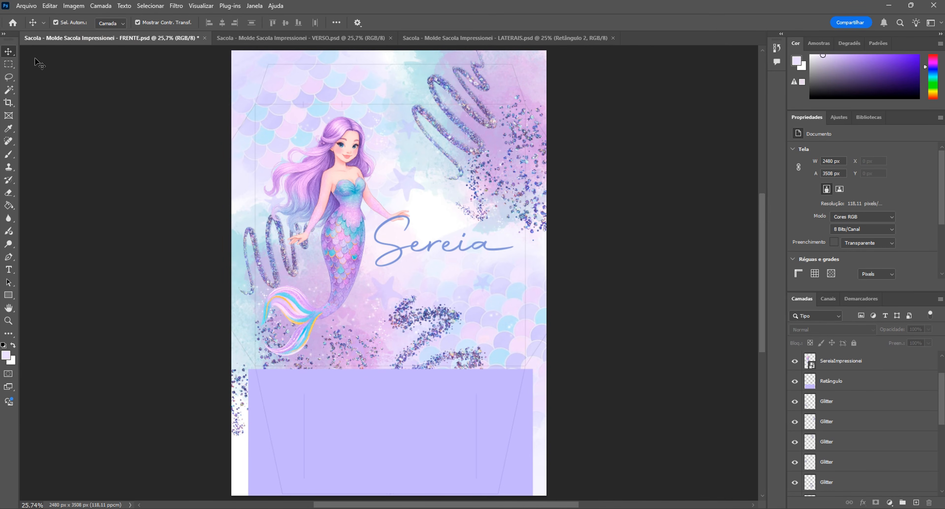
- Open the FRENTE artwork's print settings and set the printer's paper type to Premium Presentation Paper Matte and its quality to Alto
left_click(24, 5)
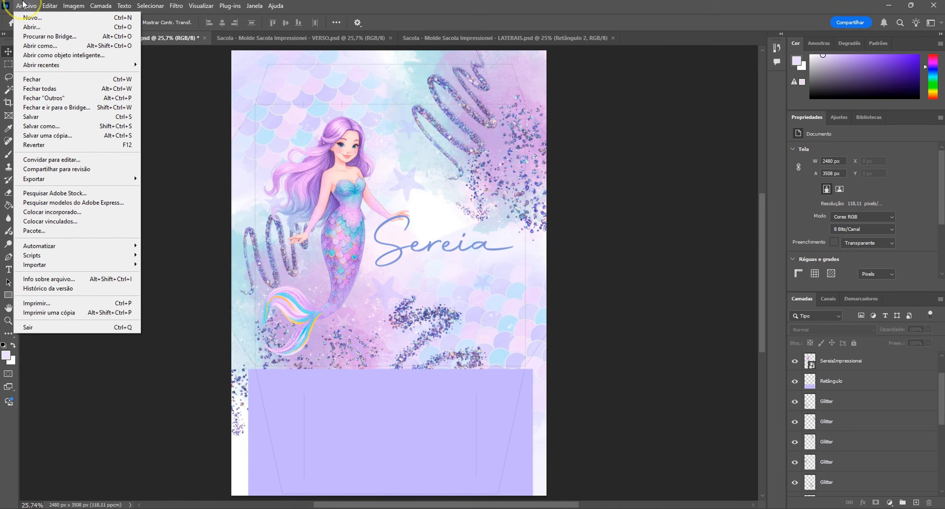
left_click(32, 304)
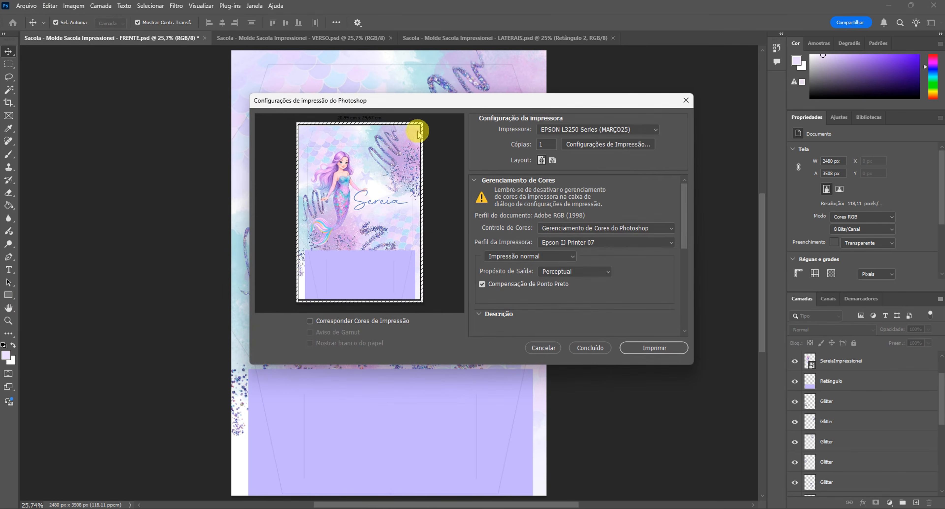
left_click(611, 145)
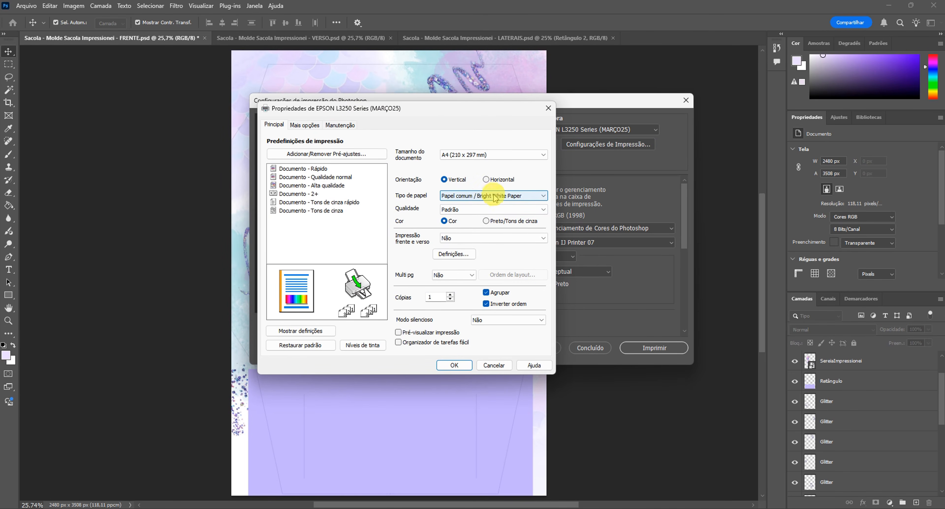
left_click(502, 197)
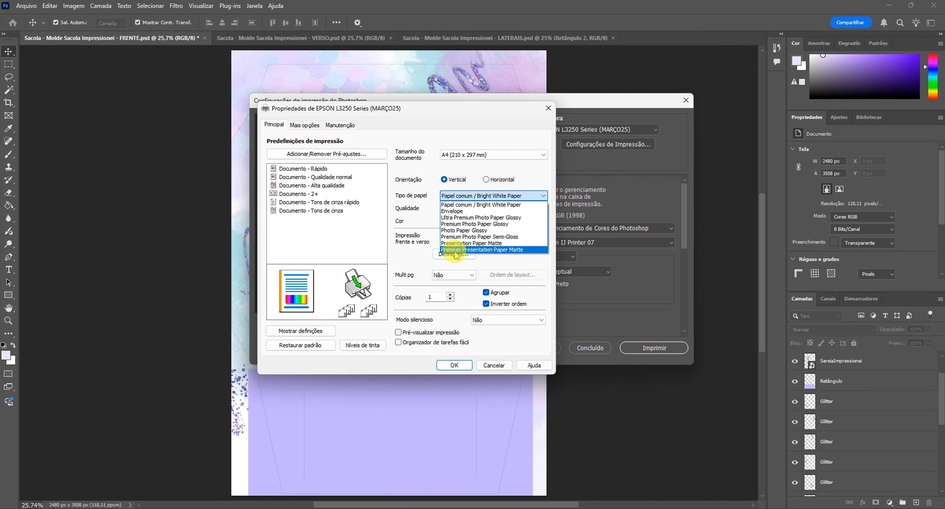
left_click(463, 250)
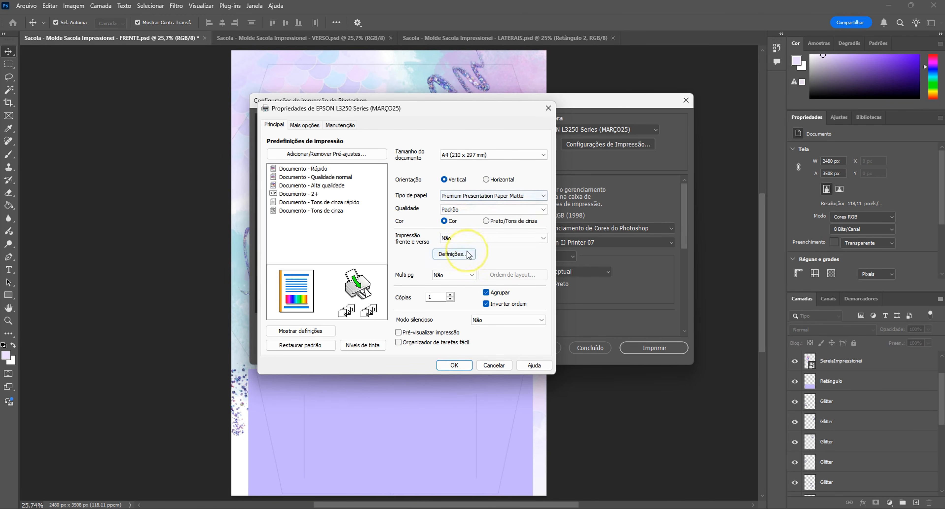
left_click(459, 212)
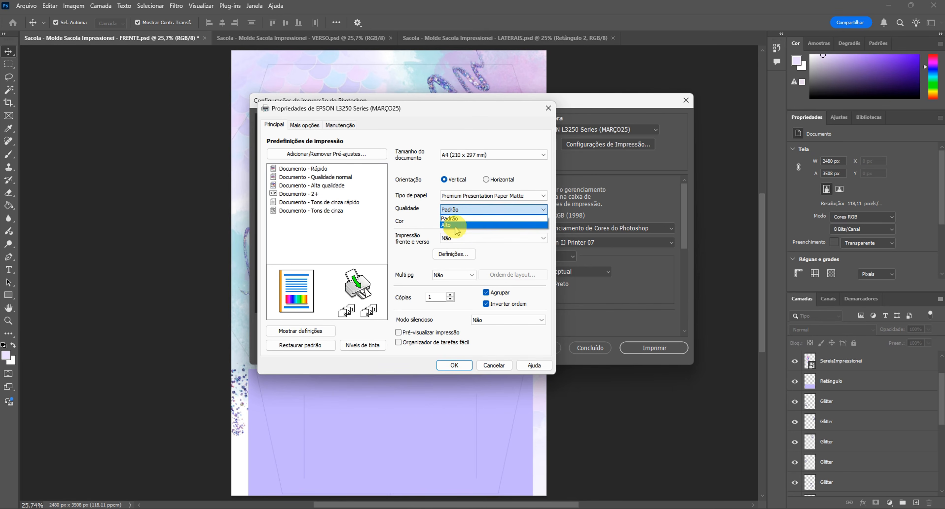
left_click(463, 224)
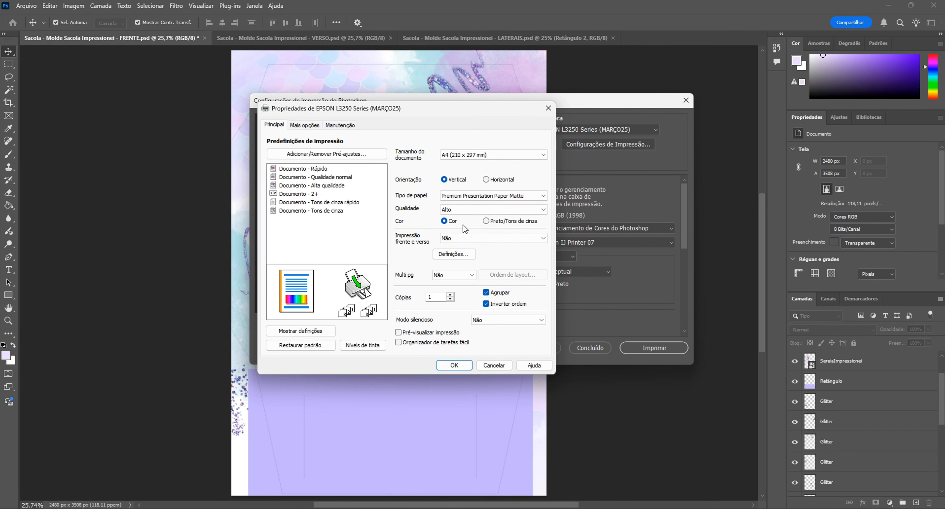
- Set the printer's advanced colour correction to Adobe RGB, gamma 2,2 and Barra deslizante adjustment, and accept the printer properties
left_click(309, 128)
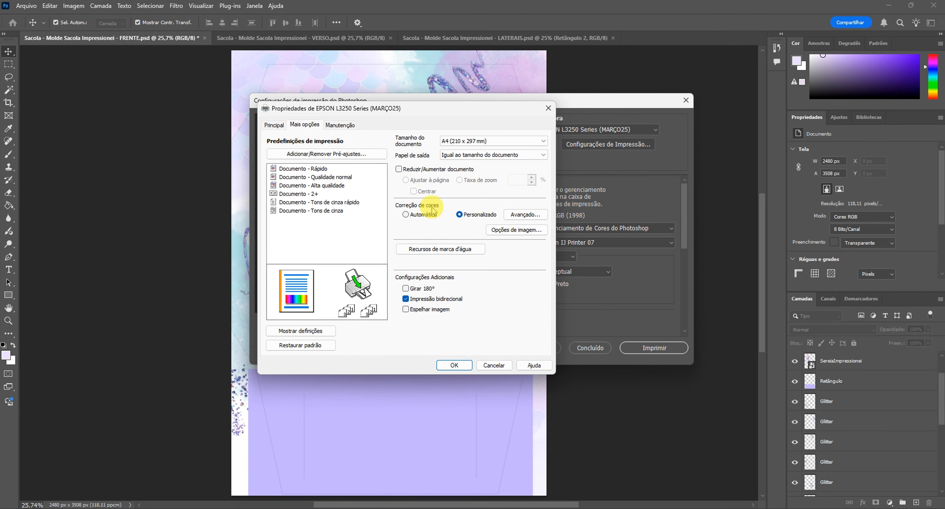
left_click(523, 216)
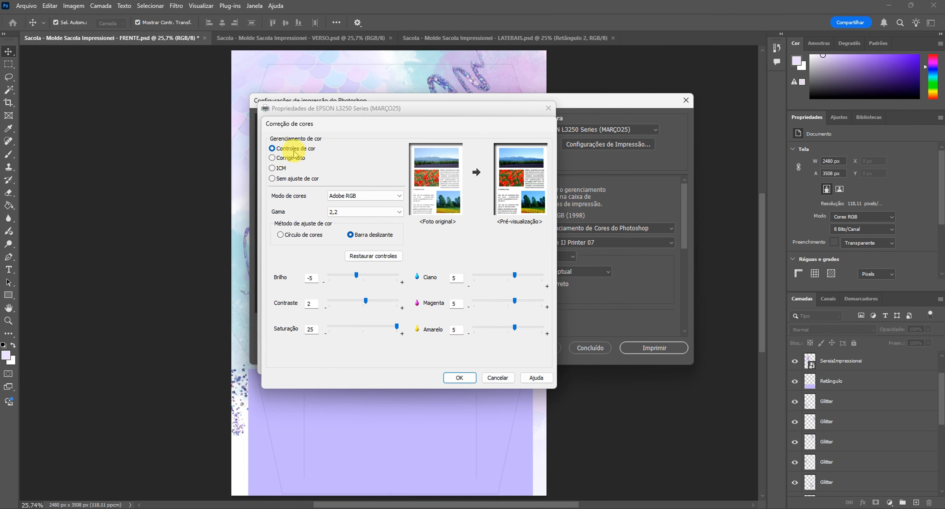
left_click(345, 196)
left_click(363, 201)
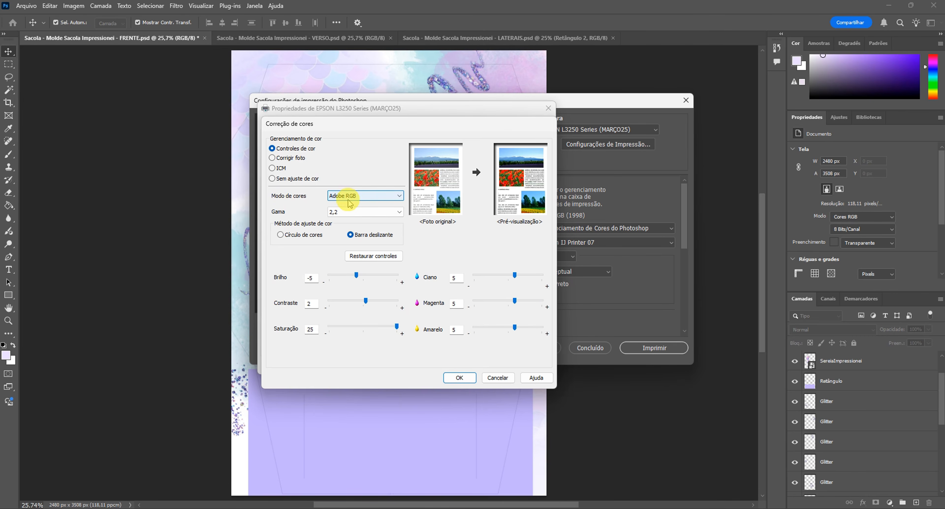
left_click(345, 212)
left_click(345, 216)
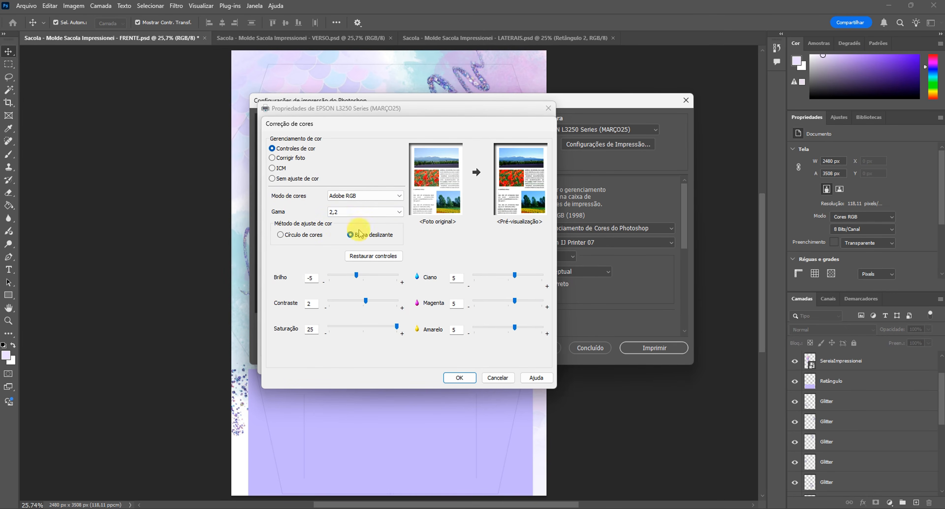
left_click(363, 239)
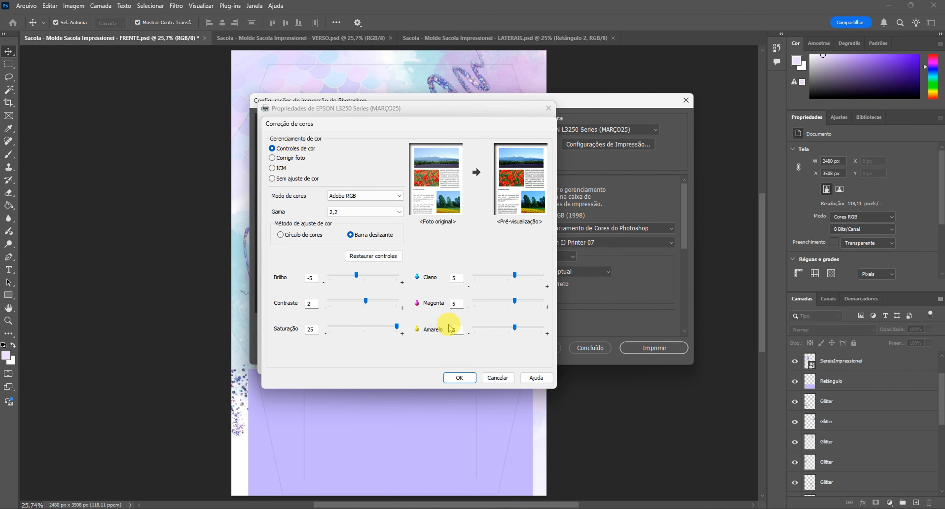
left_click(450, 377)
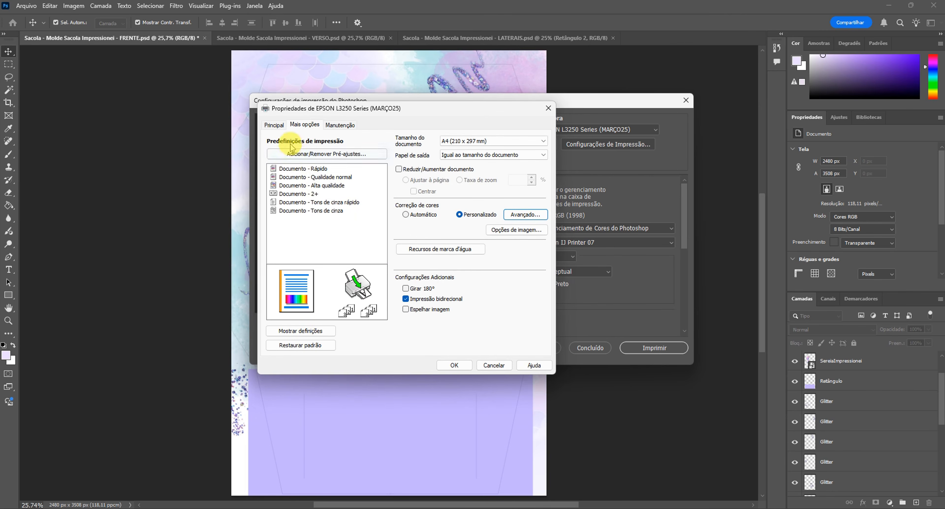
left_click(274, 125)
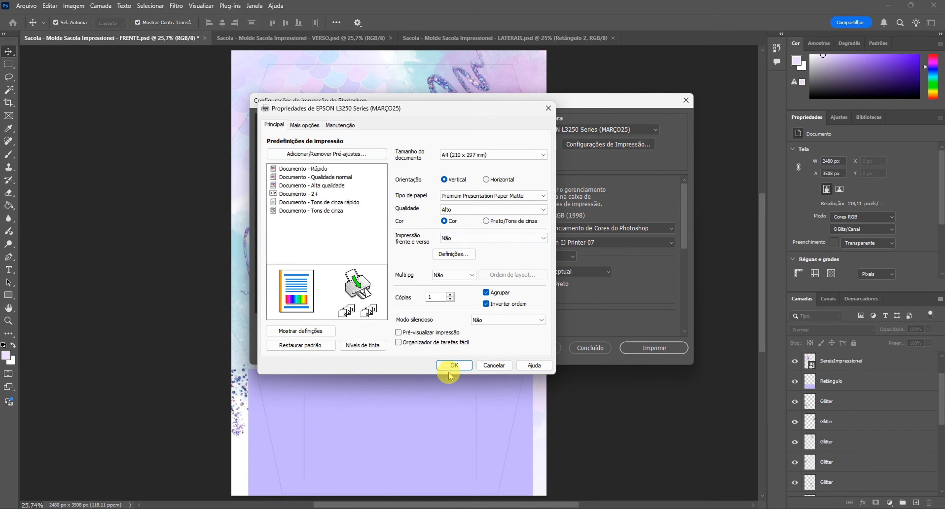
left_click(457, 365)
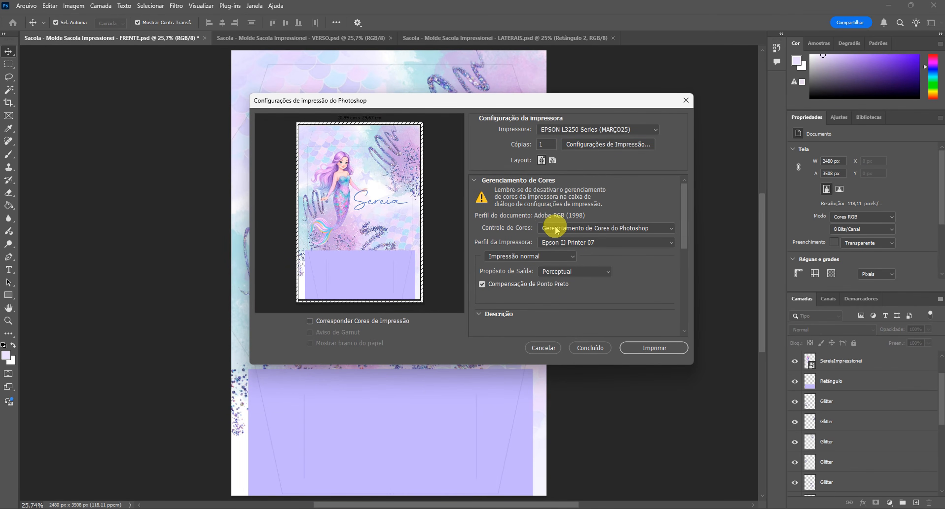
- Keep colour handling on Gerenciamento de Cores do Photoshop and print the FRENTE artwork
left_click(625, 228)
left_click(625, 228)
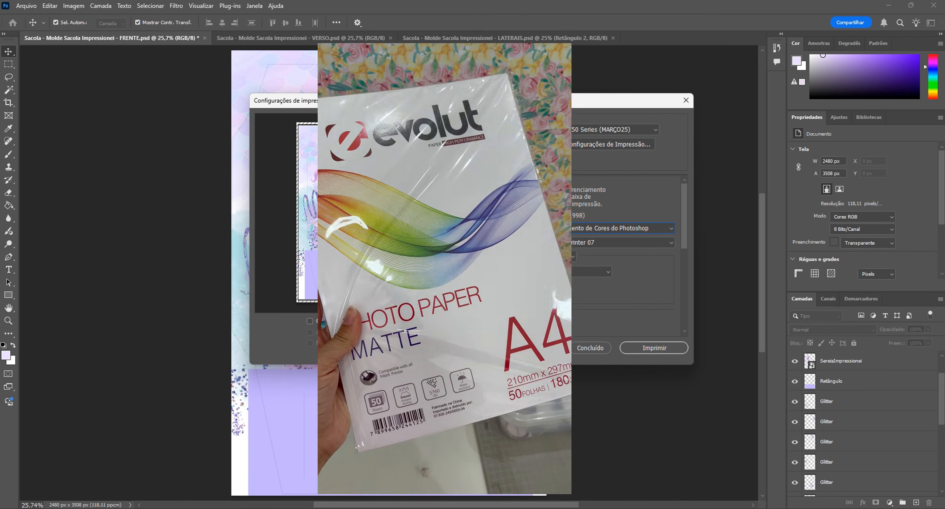
left_click(667, 347)
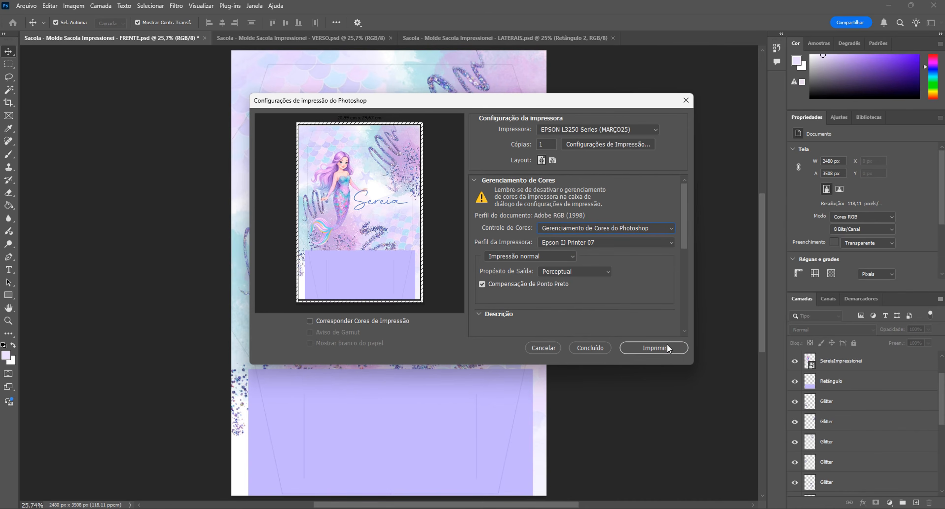
left_click(648, 351)
left_click(655, 348)
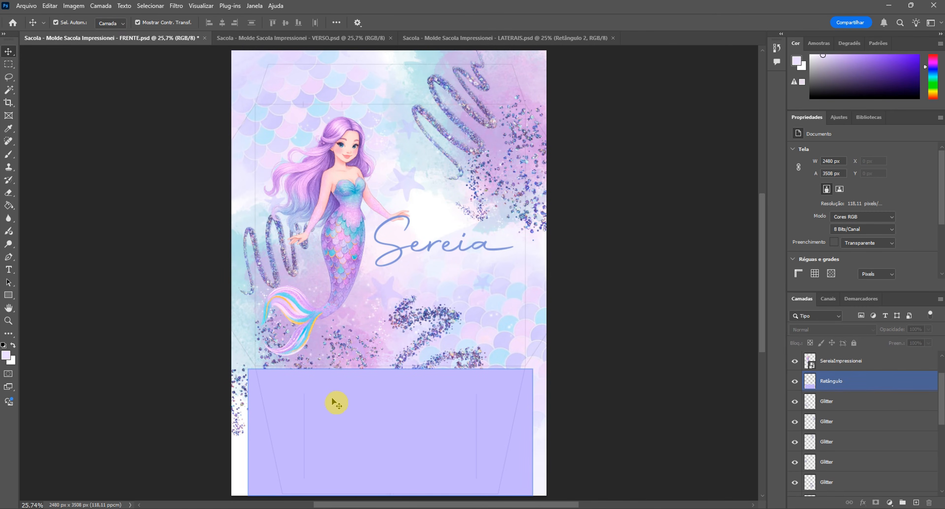
- Switch to the VERSO document and open the printer properties from its print settings
left_click(274, 40)
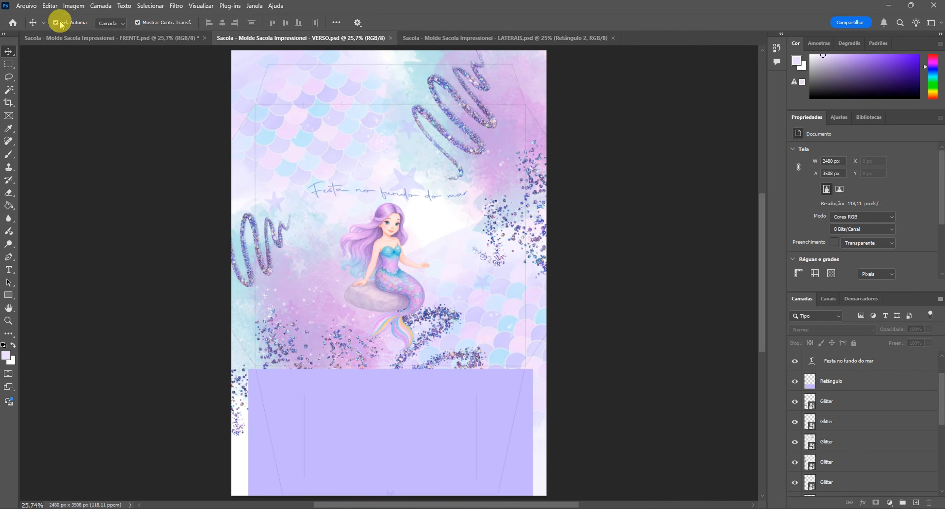
left_click(25, 5)
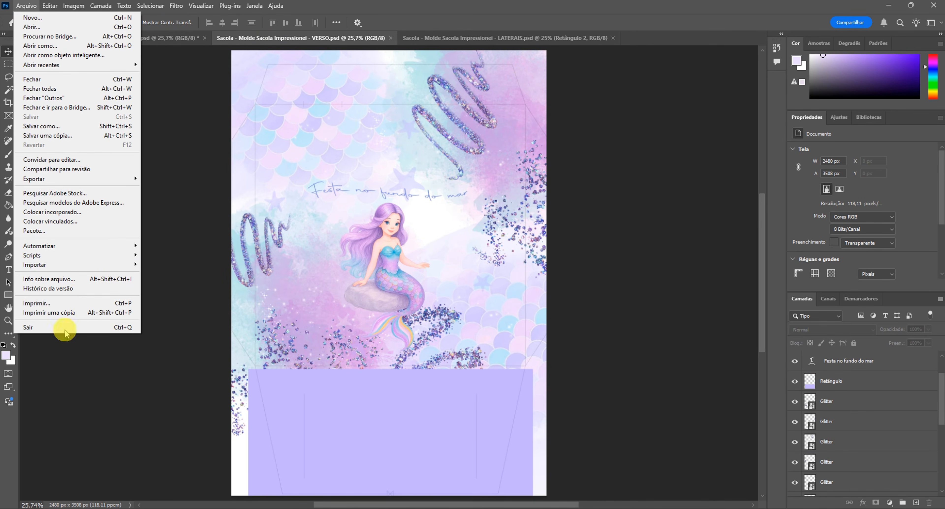
left_click(63, 304)
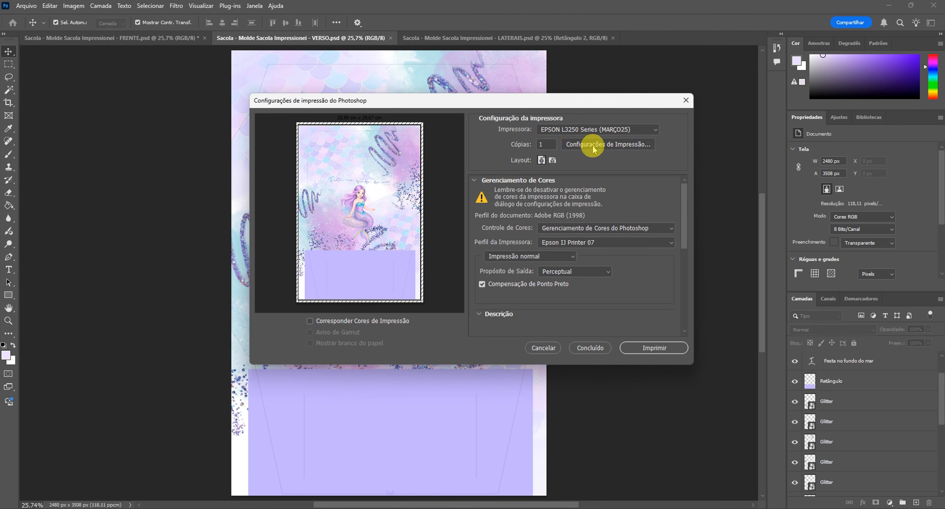
left_click(592, 145)
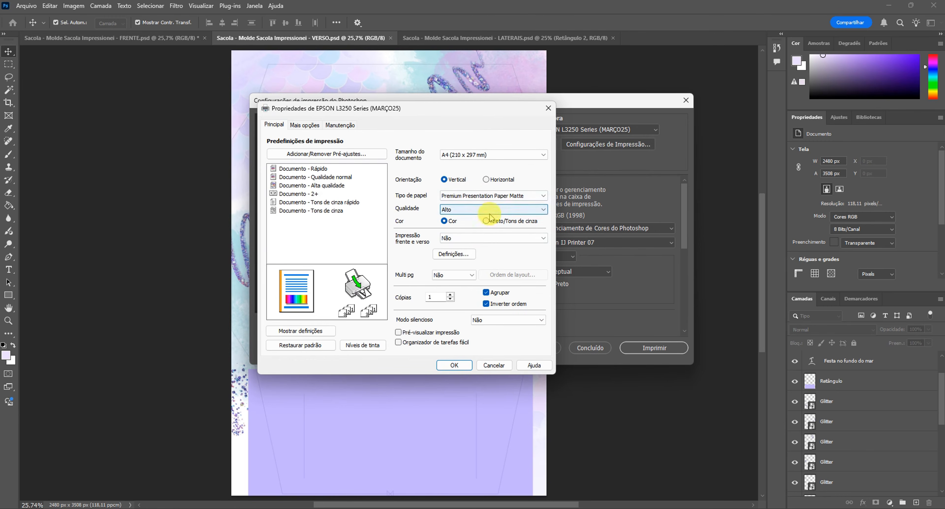
- Check the Personalizado colour correction's advanced settings for the VERSO print and accept the printer properties
left_click(305, 125)
left_click(458, 215)
left_click(526, 215)
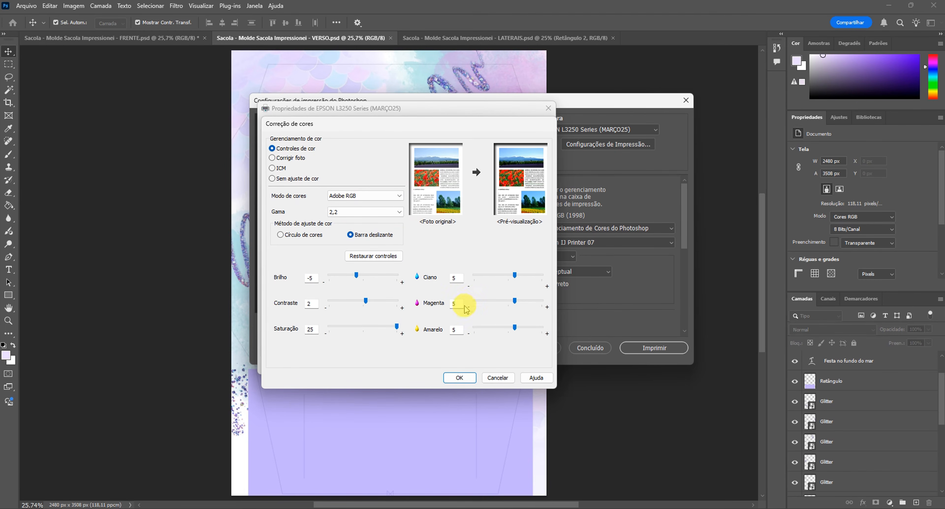
left_click(459, 378)
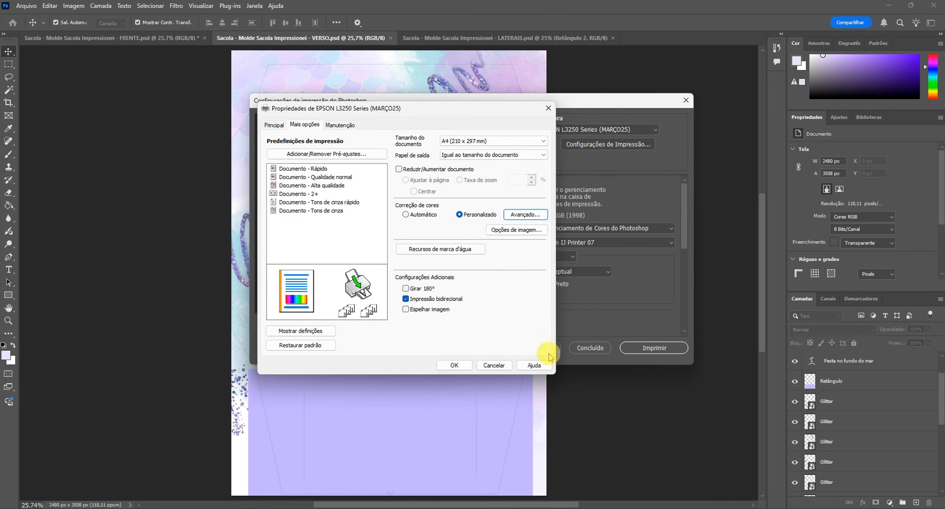
left_click(455, 365)
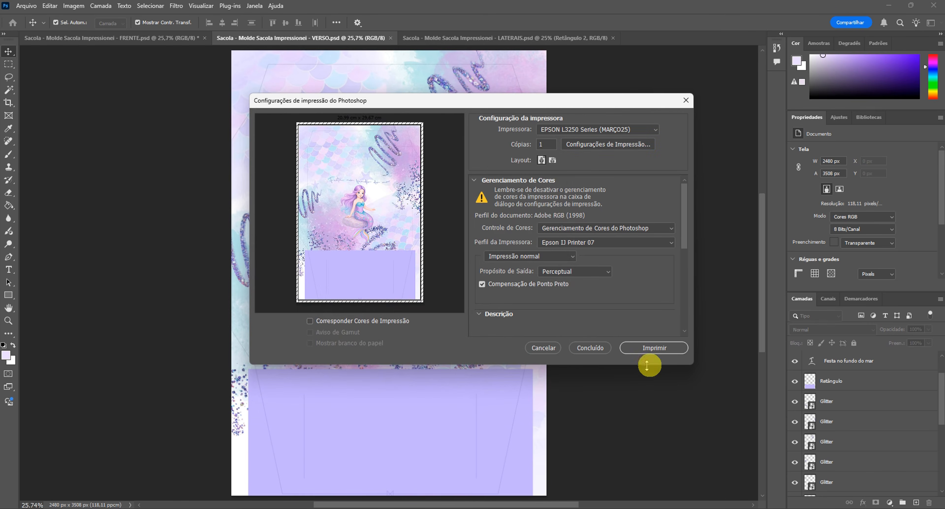